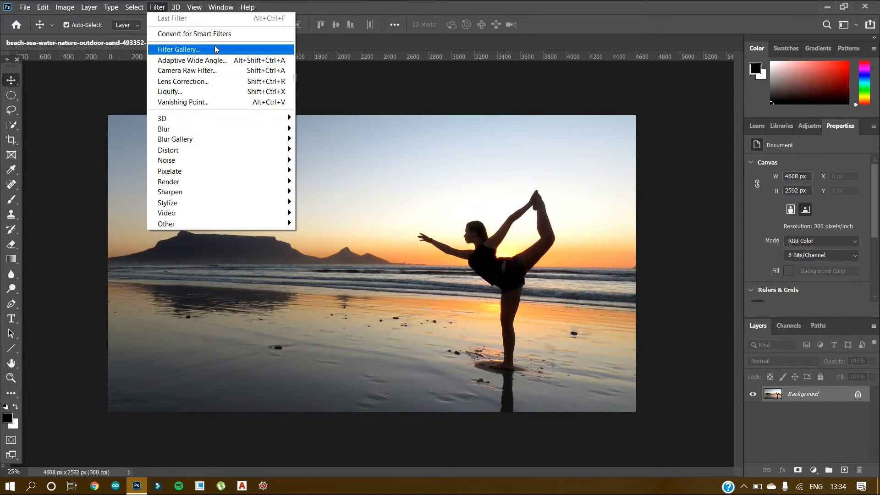
Step: Start the Oil Paint stylize filter on the beach photo, uncover the figure, and turn on the image preview
mouse_move(187, 122)
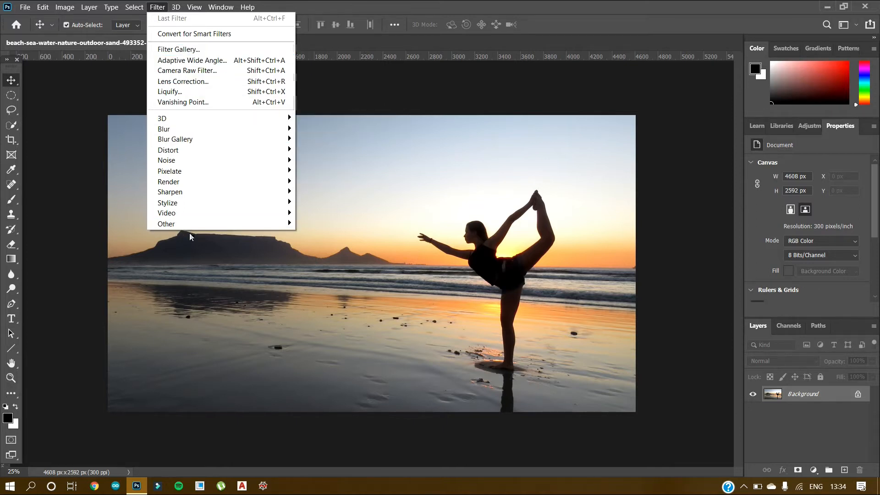
mouse_move(214, 133)
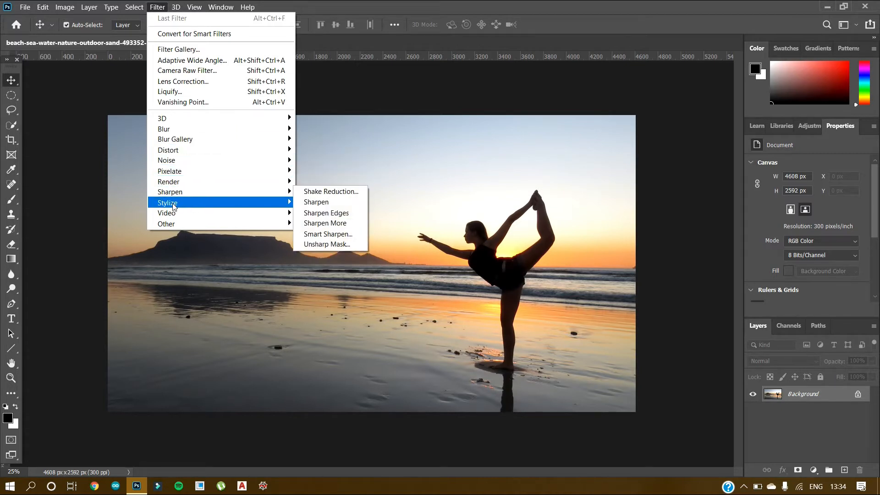
mouse_move(173, 205)
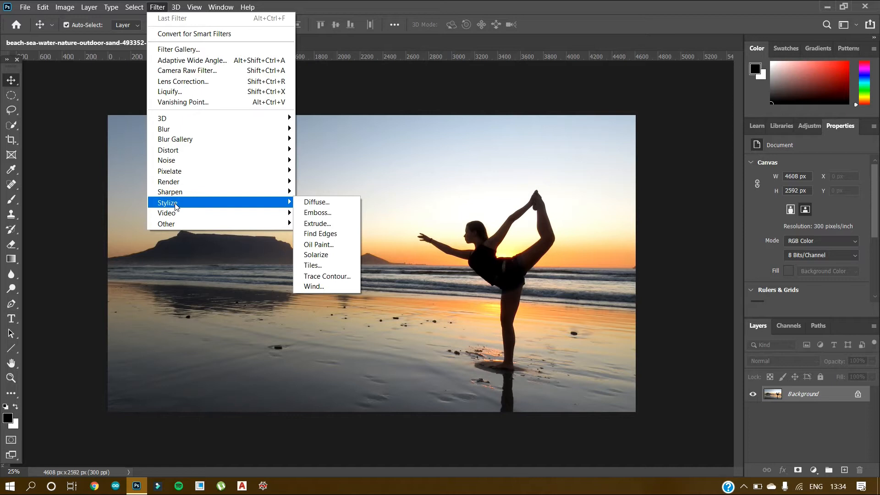
click(315, 245)
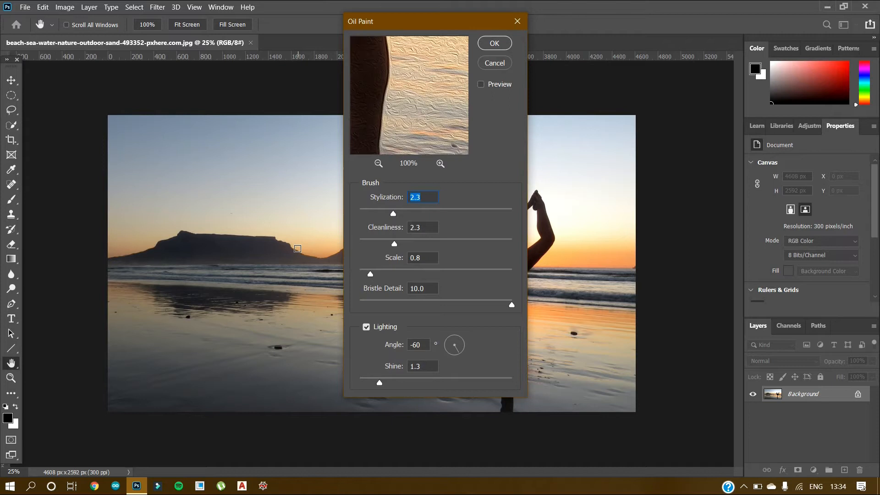
mouse_move(421, 26)
mouse_down()
mouse_move(468, 51)
mouse_move(678, 102)
mouse_move(732, 92)
mouse_up()
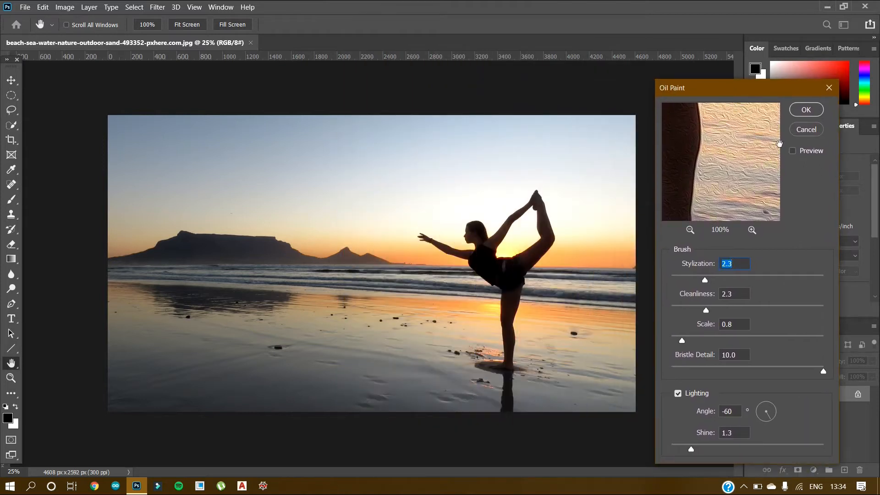
click(793, 151)
Step: Set the oil paint brush's Stylization to 5.3 while viewing the figure at 50%
key(ctrl+plus)
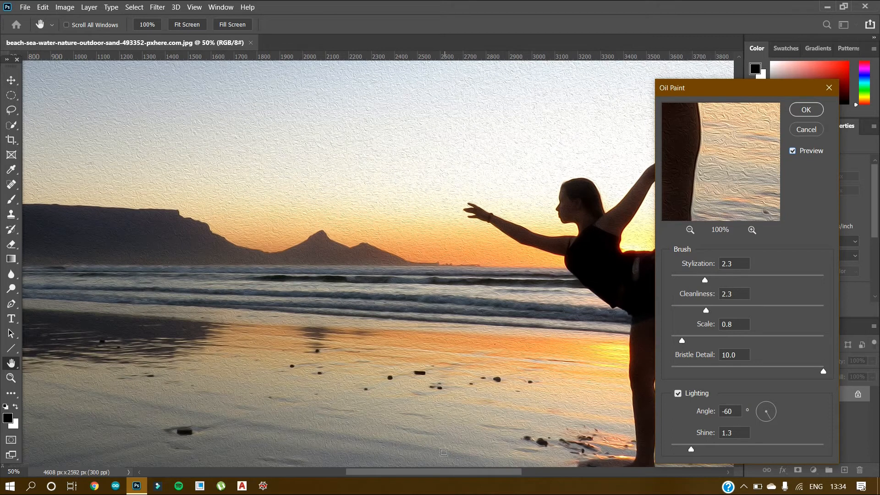
drag(456, 470, 531, 471)
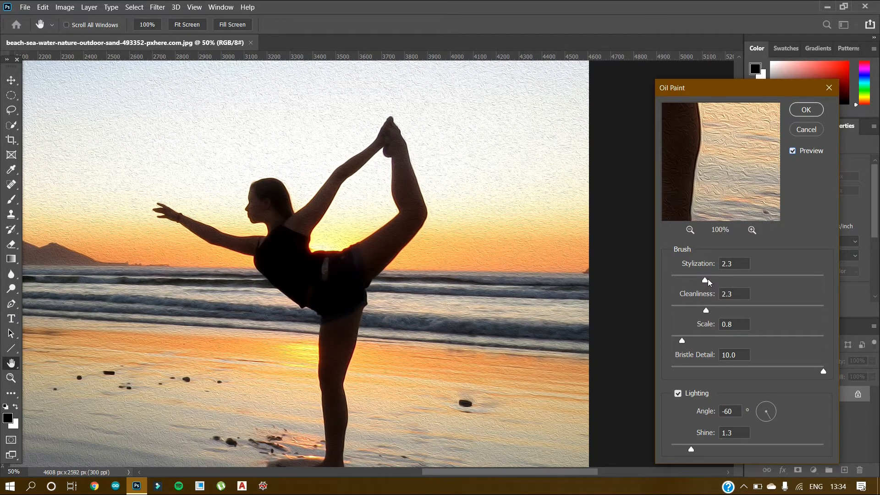
click(758, 285)
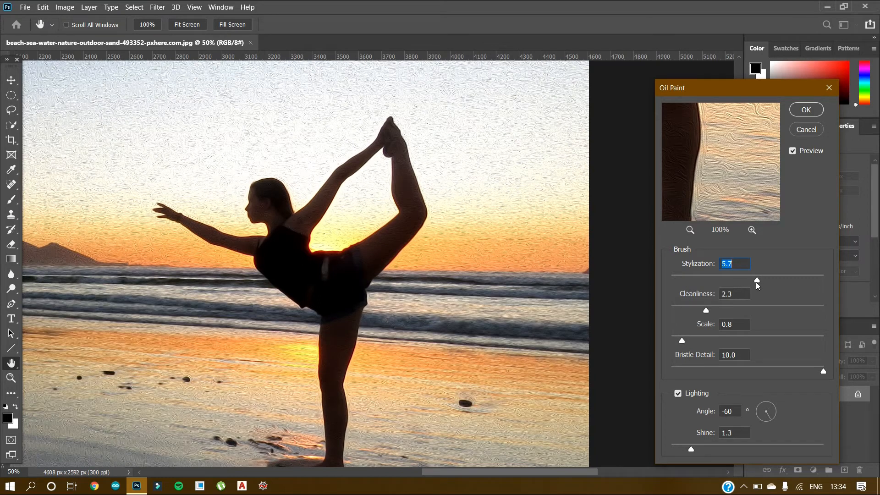
key(Down)
drag(752, 280, 751, 281)
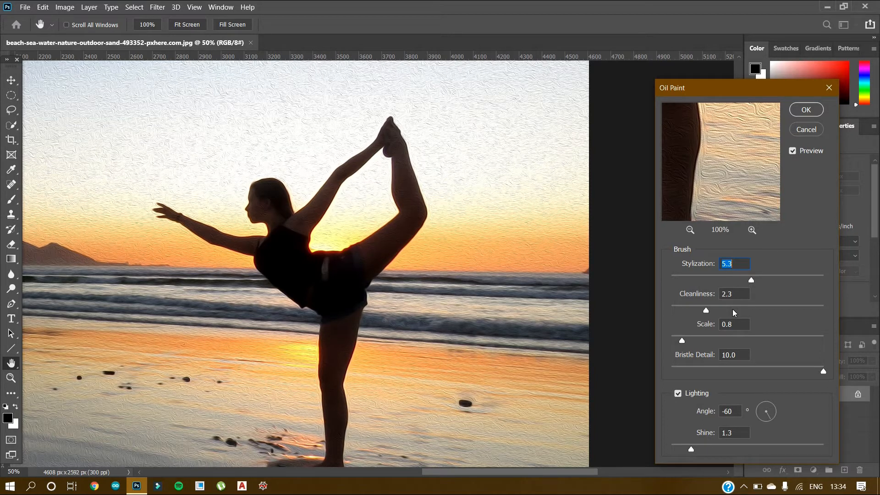
Step: Compare the brush Cleanliness at its extremes of 0.0 and 10.0, and set it to 1.6
drag(705, 311, 670, 313)
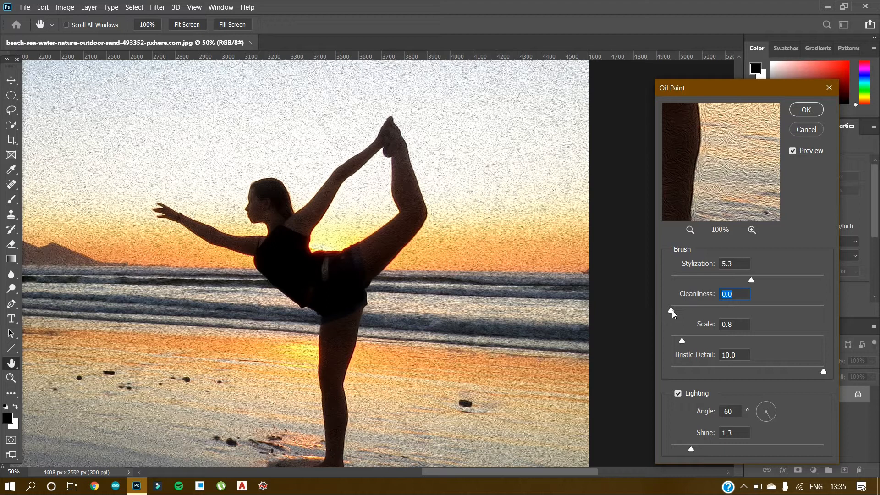
drag(672, 314, 825, 313)
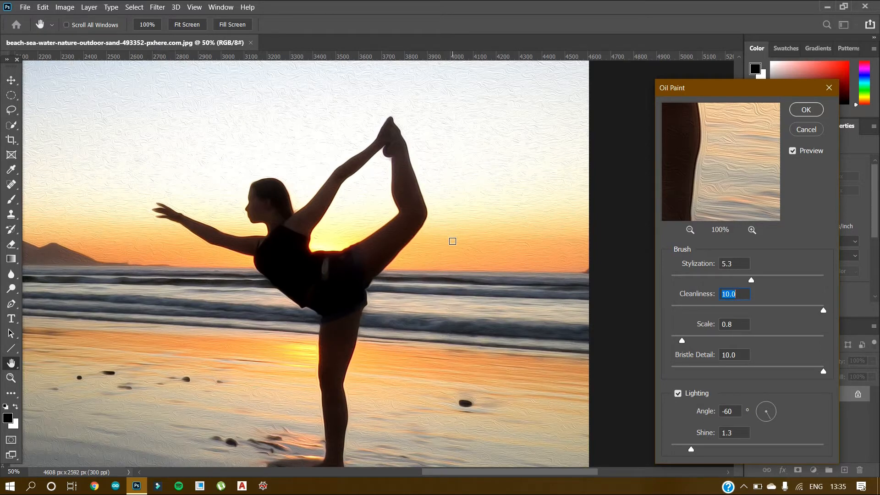
click(694, 310)
drag(694, 310, 696, 311)
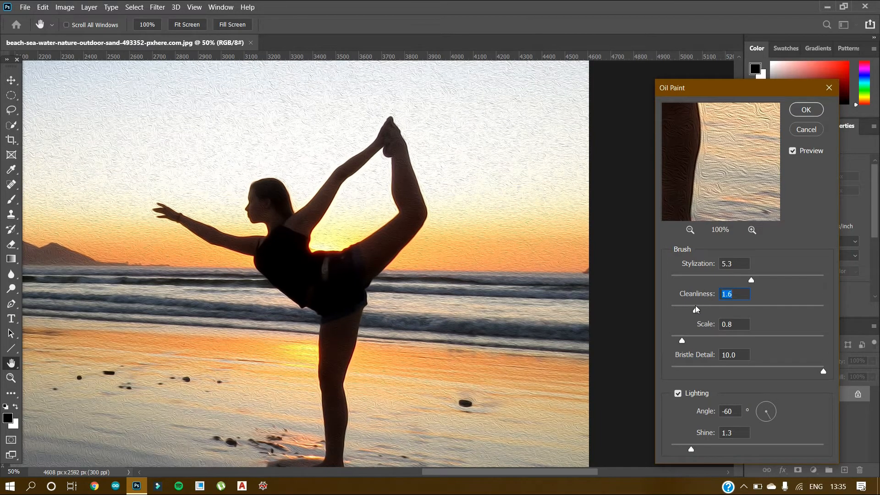
Step: Try brush Scale values of 0.2 and 10.0, and set the Scale to 4.0 with the whole photo in view
drag(680, 342, 672, 343)
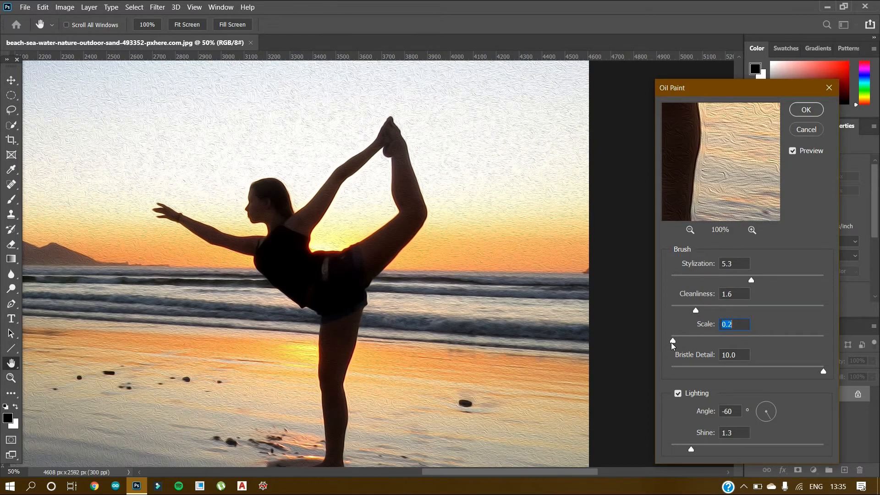
drag(672, 343, 823, 342)
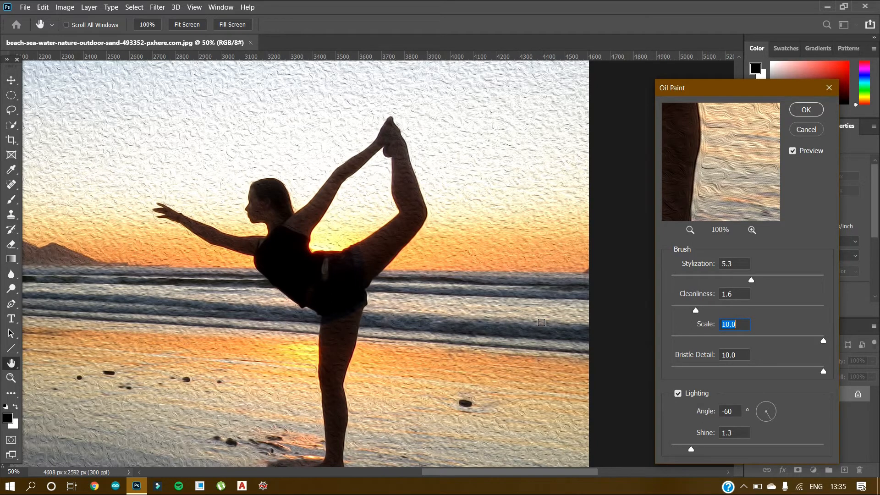
key(ctrl+minus)
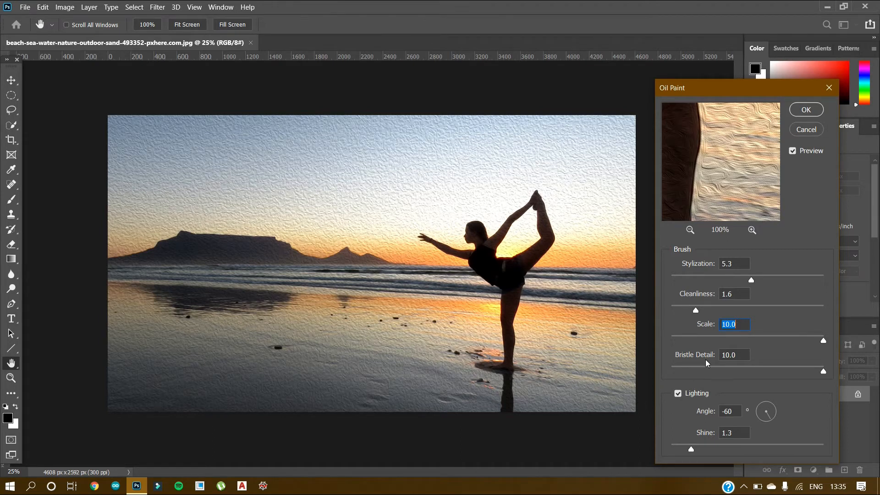
click(719, 340)
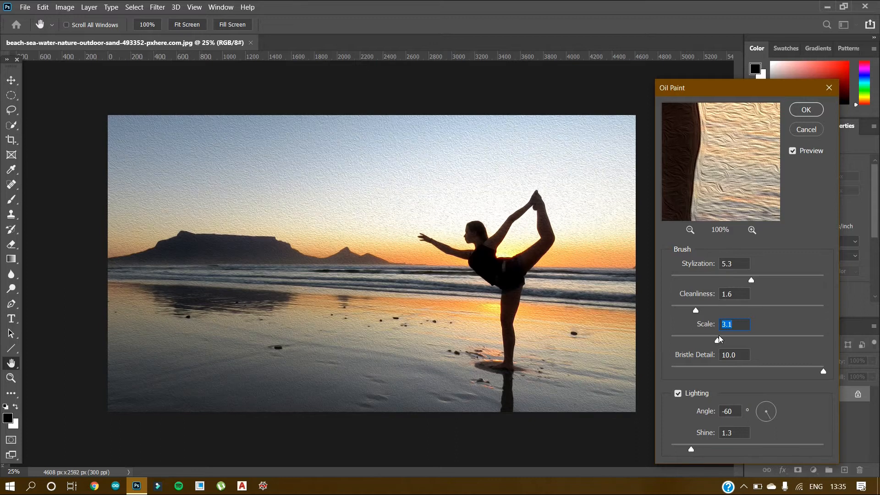
drag(719, 339, 732, 339)
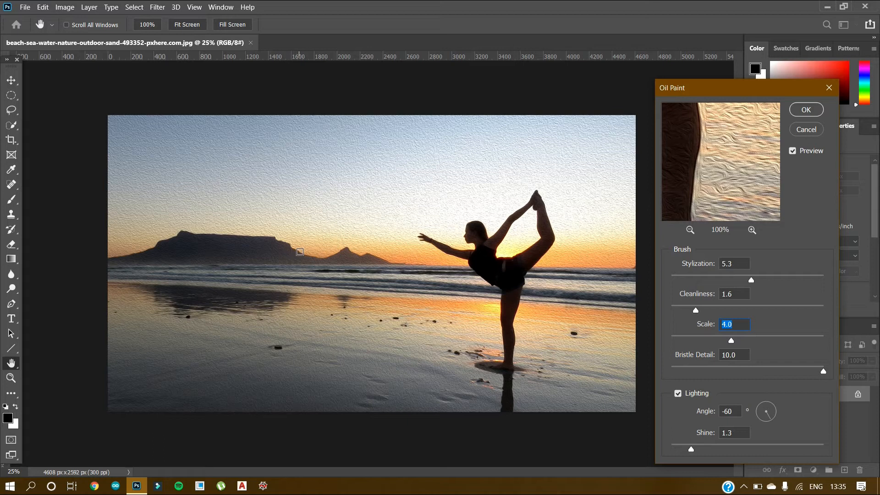
Step: Preview the mountain's edge in the filter and set the brush's Bristle Detail to 7.0
click(300, 252)
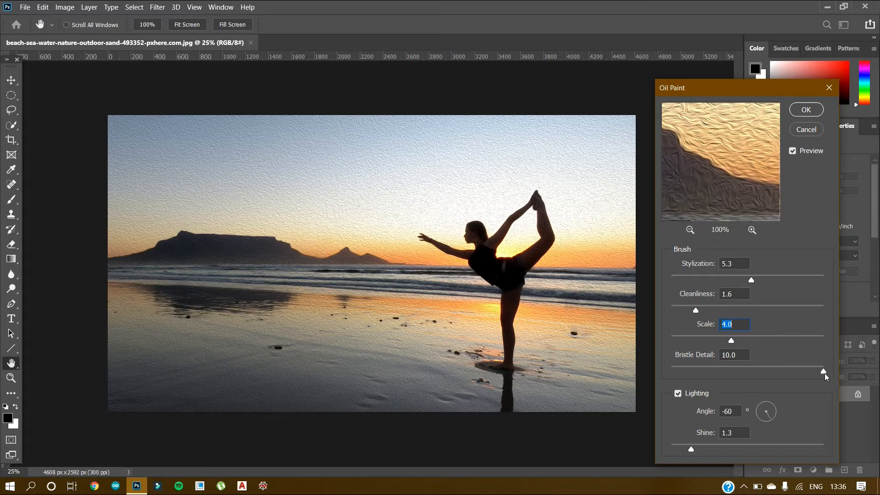
drag(824, 371, 779, 366)
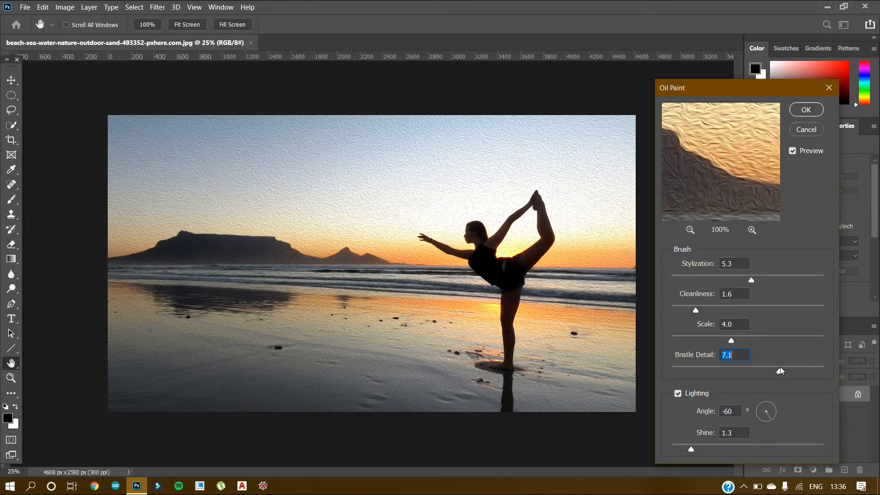
drag(779, 366, 834, 353)
click(788, 367)
drag(786, 366, 771, 371)
key(Up)
key(Up)
Step: Set the oil paint lighting to an angle of -91° and a Shine of 2.1, and apply the filter
drag(770, 420, 768, 421)
click(767, 422)
drag(691, 451, 665, 450)
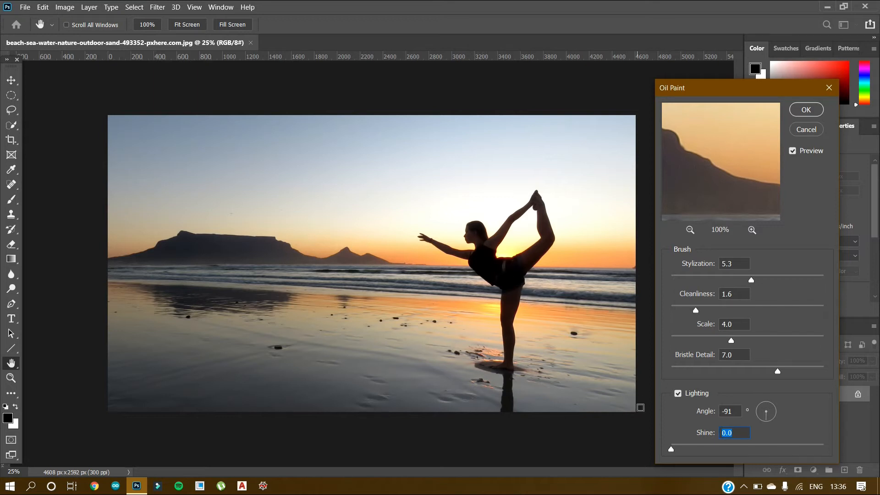
drag(671, 450, 863, 460)
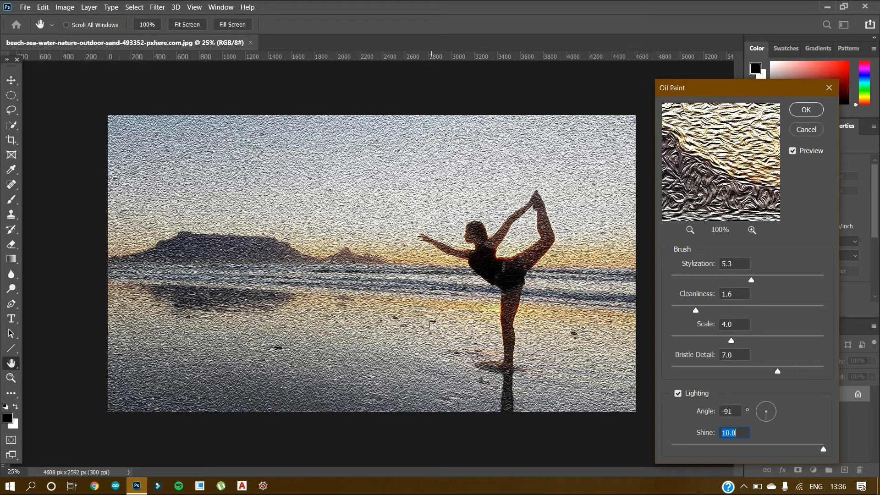
click(708, 448)
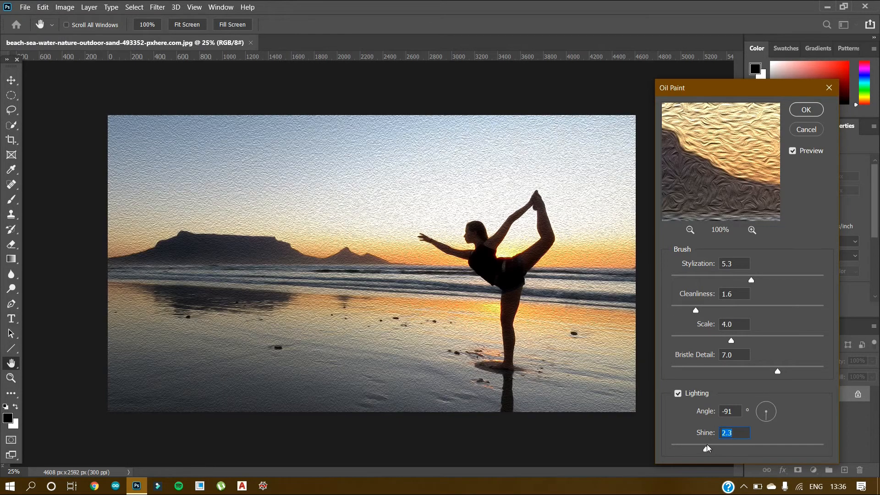
drag(704, 448, 698, 449)
key(Up)
click(814, 111)
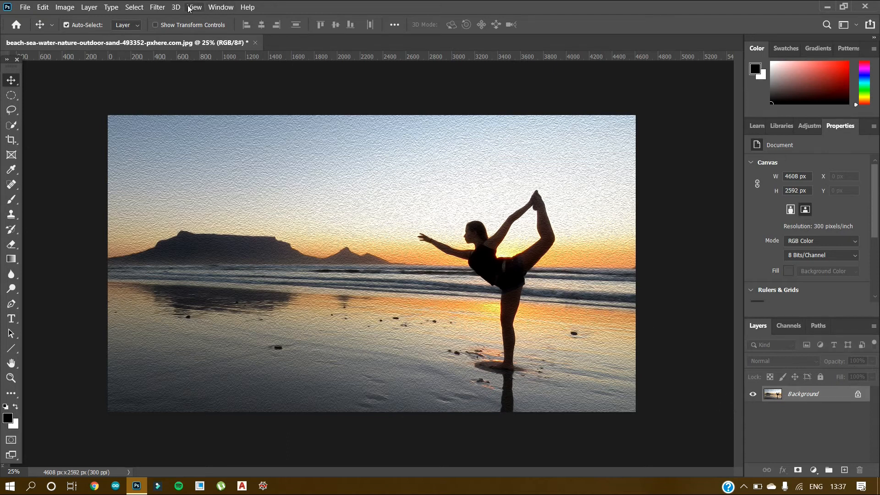
Step: Try to convert the already painted background layer for smart filters
click(160, 8)
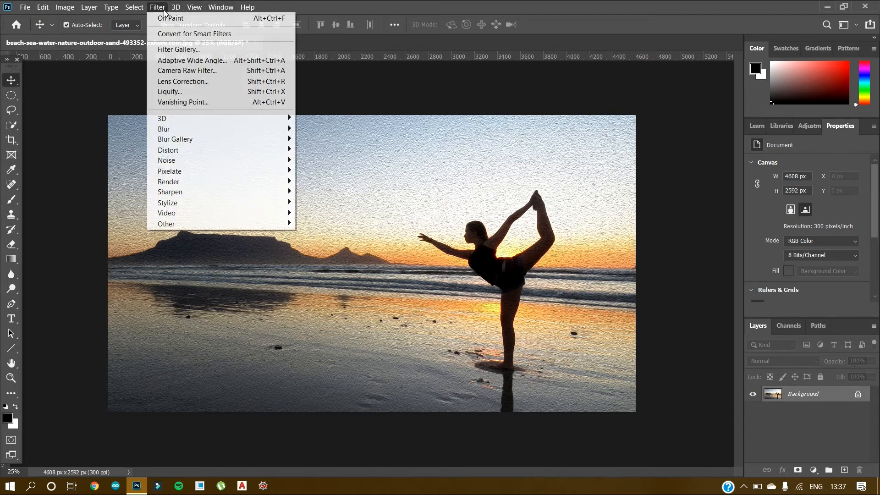
click(167, 35)
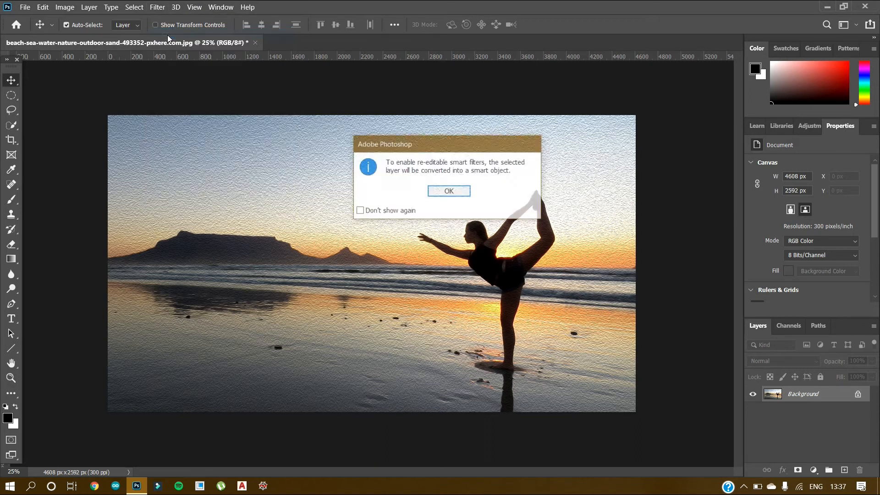
click(439, 194)
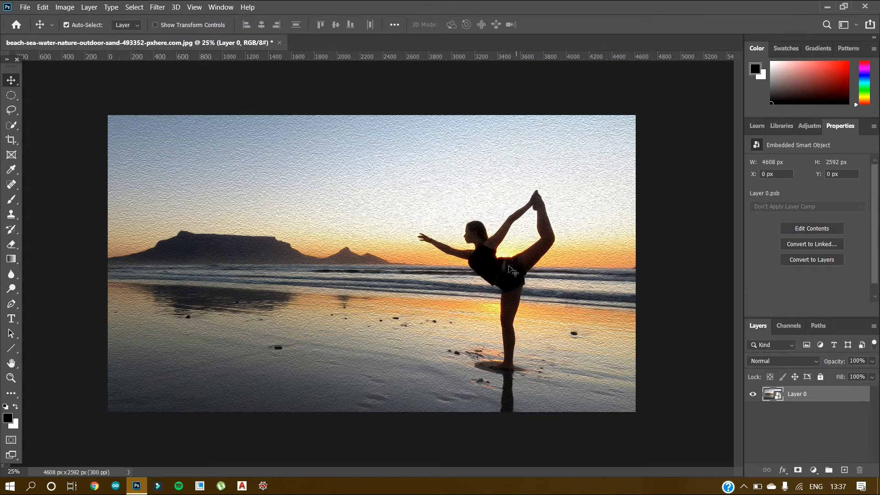
Step: Undo the smart object conversion and the applied Oil Paint filter, and convert the original background layer for smart filters
key(ctrl+z)
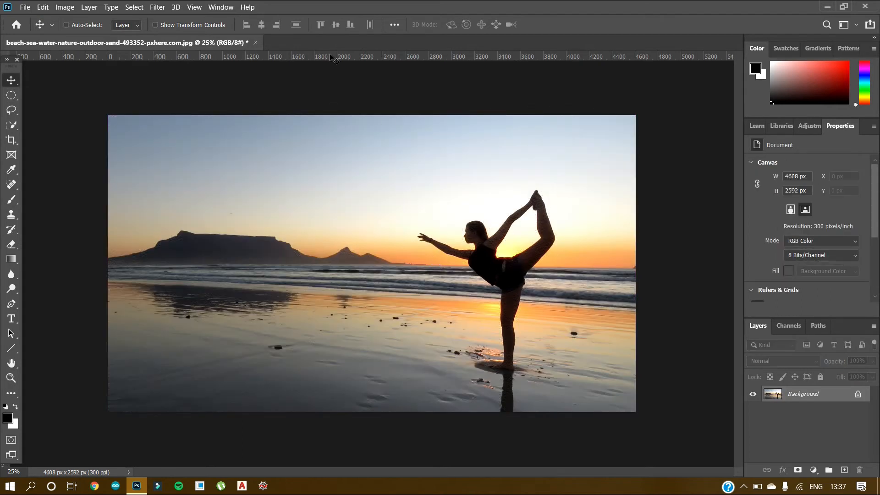
click(157, 7)
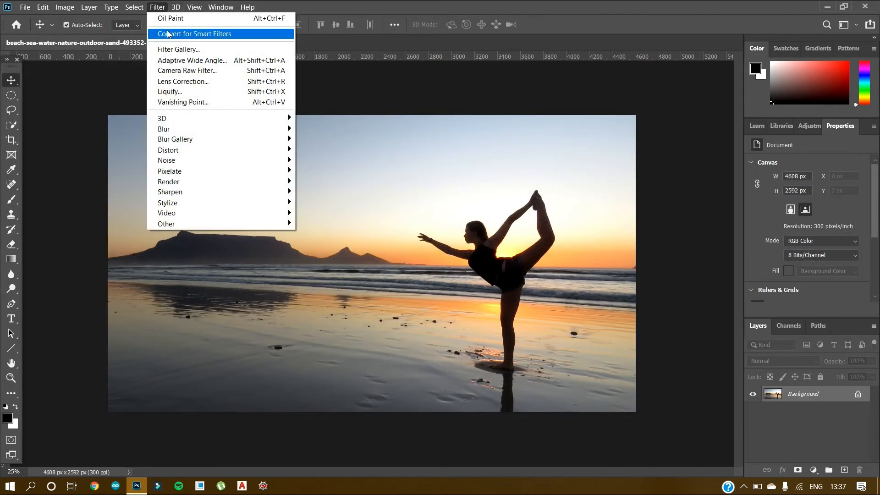
click(167, 31)
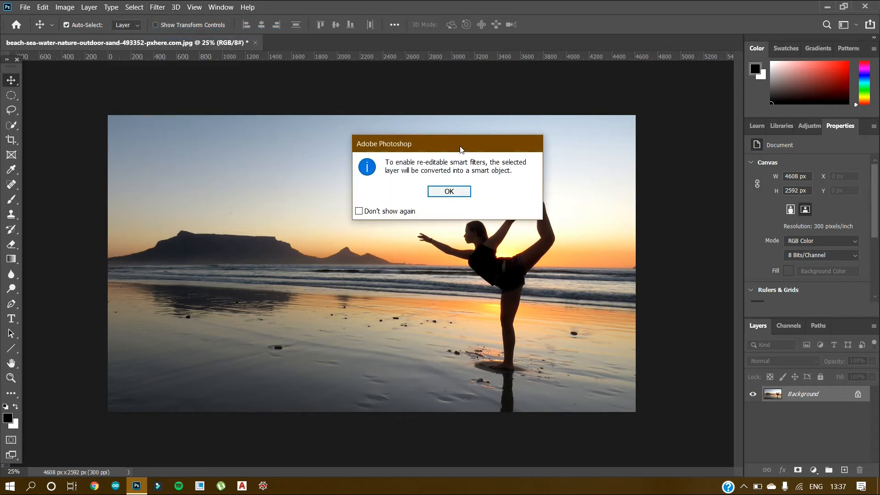
click(439, 190)
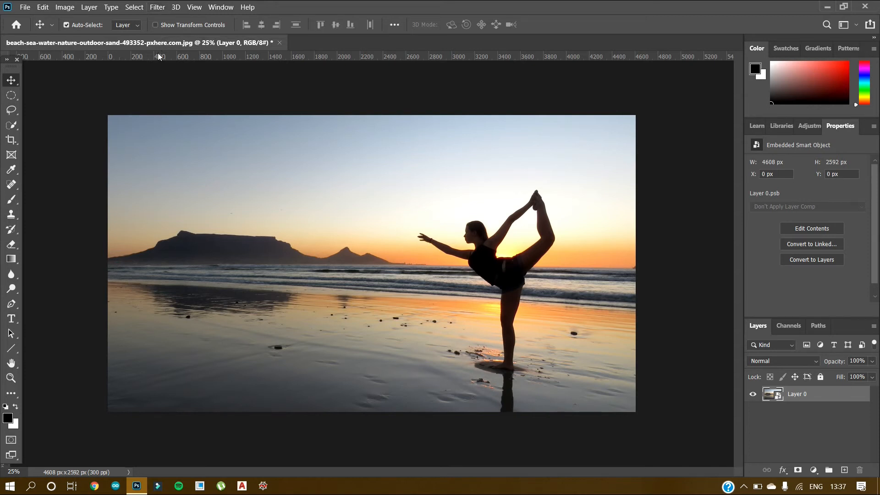
Step: Apply the Oil Paint filter with the last-used settings to the smart object as an editable smart filter
click(161, 6)
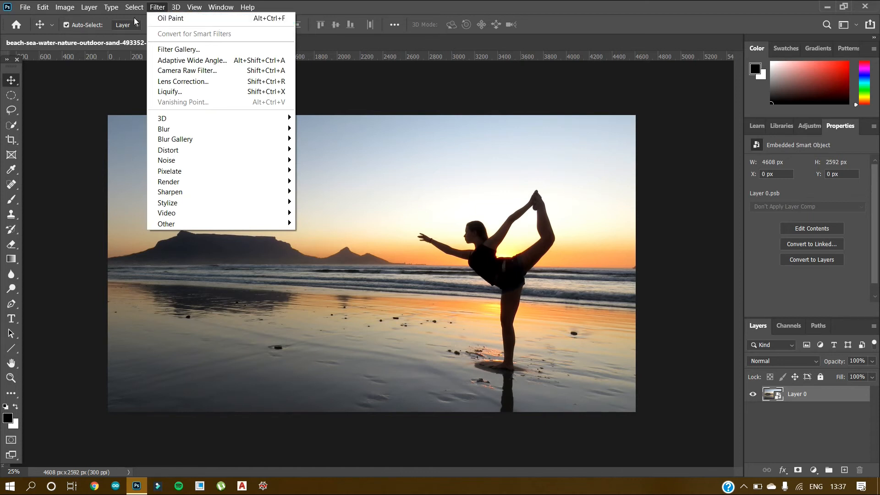
click(235, 19)
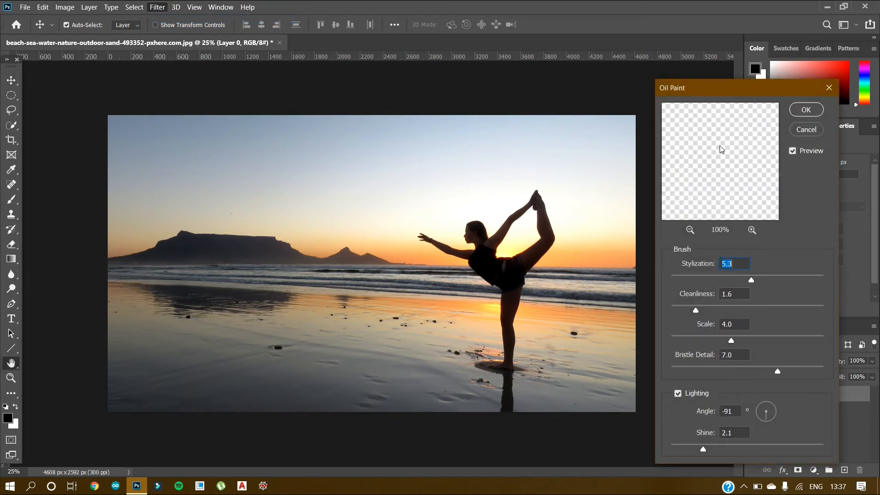
click(806, 110)
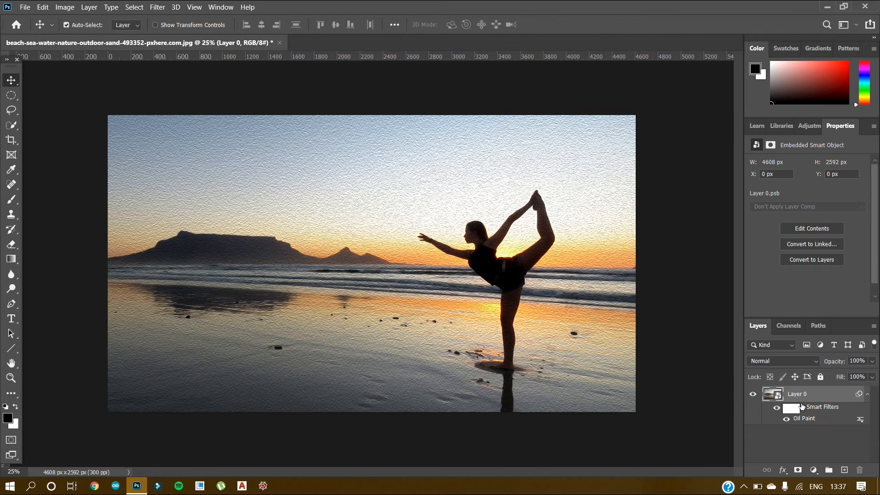
mouse_move(814, 407)
mouse_down()
mouse_move(837, 409)
mouse_move(860, 471)
mouse_move(846, 441)
mouse_move(804, 415)
mouse_up()
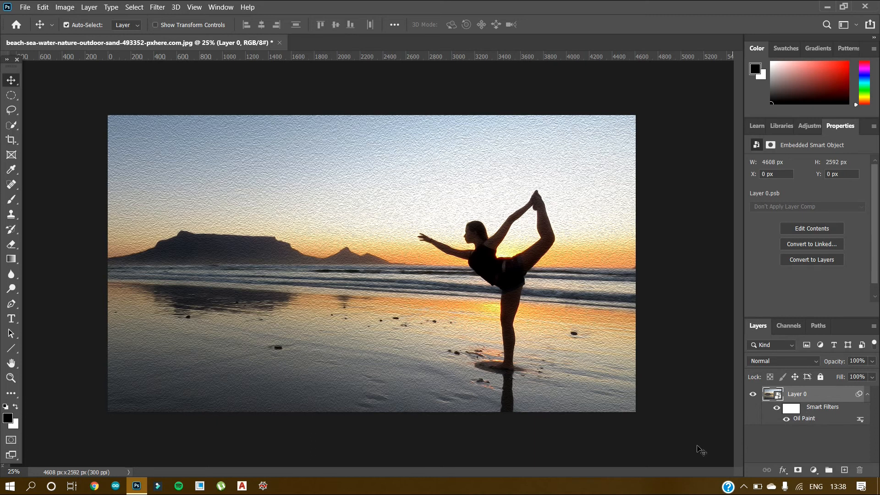